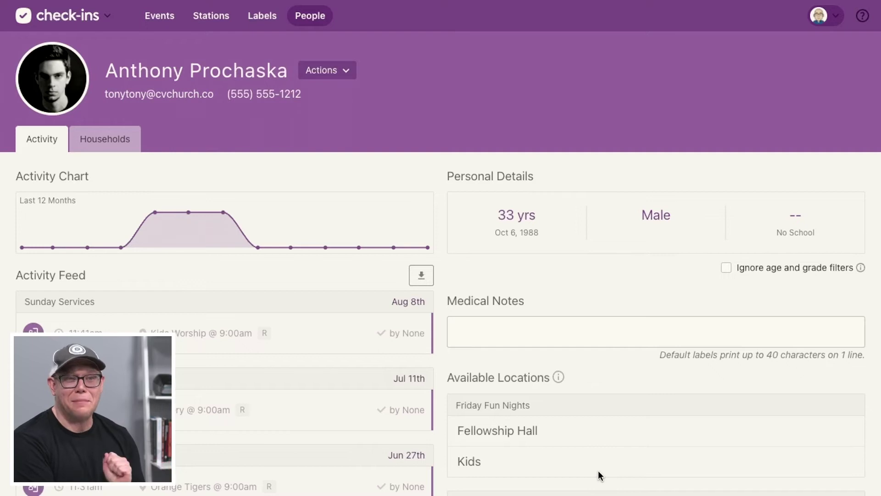
Go from the person's profile to the Labels page and begin adding a new label.
click(280, 16)
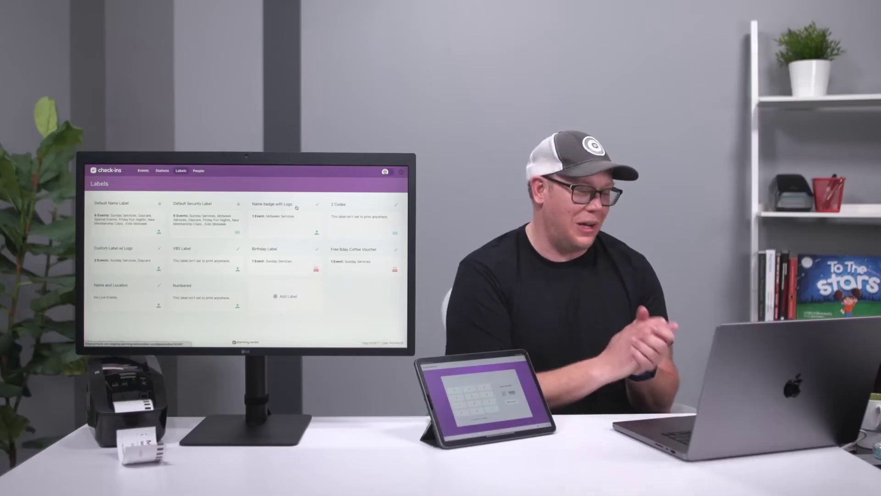
click(289, 296)
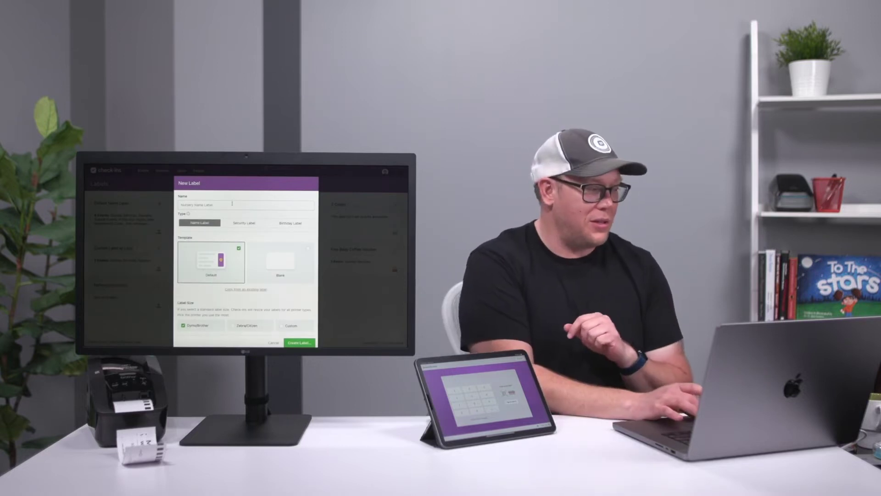
Enter 'Fancy New Label' as the new label's name, removing a stray typed letter.
click(232, 203)
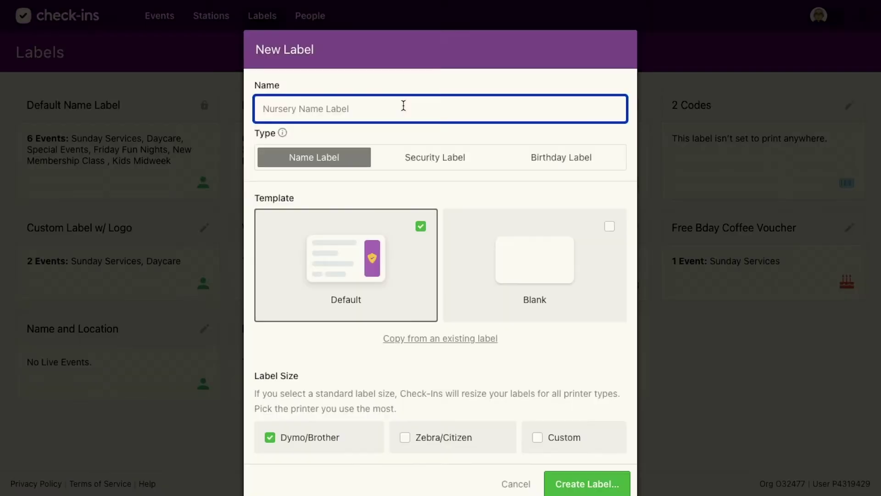
text(D)
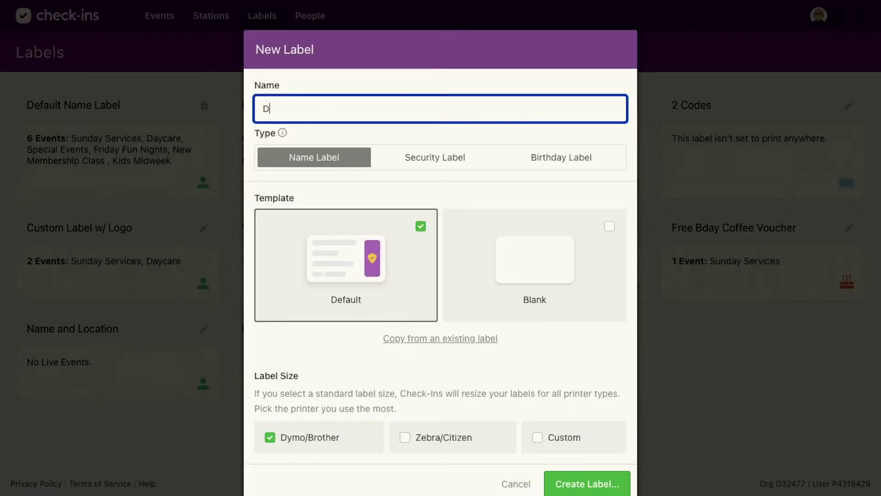
key(BackSpace)
text(Fancy New Label)
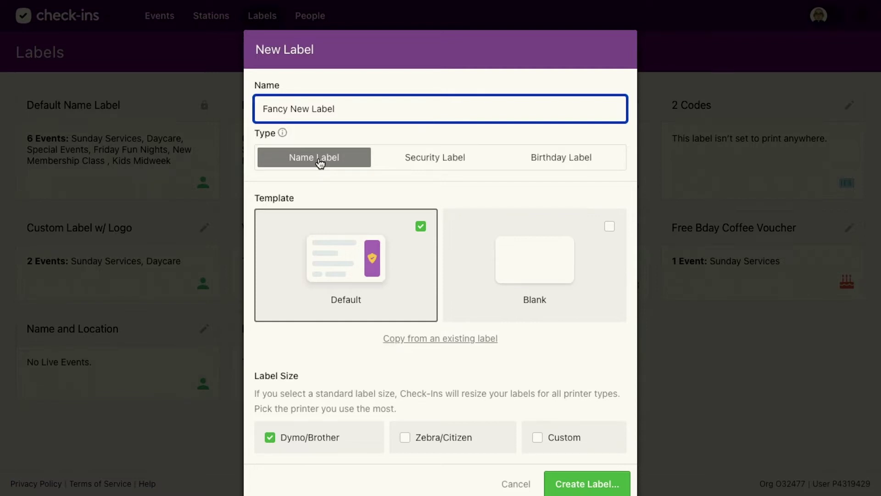
Compare Security and Birthday templates, then create it as a Name Label with Default template and Dymo/Brother size.
click(410, 159)
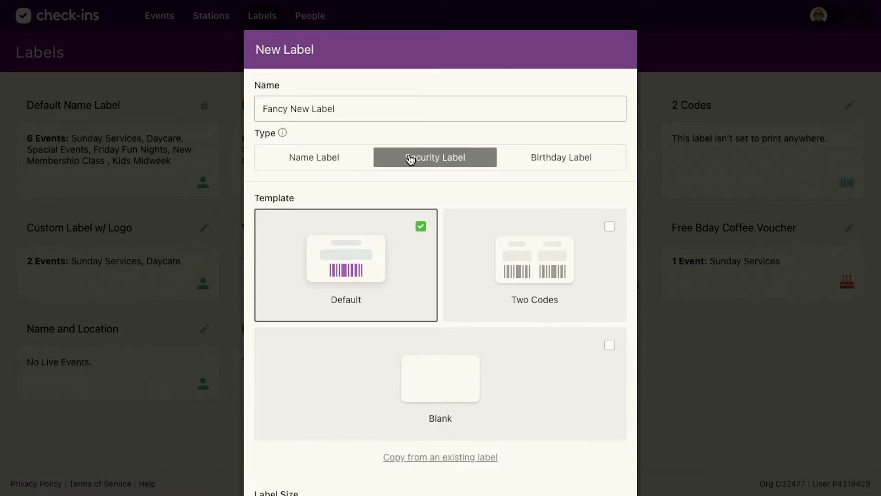
click(546, 162)
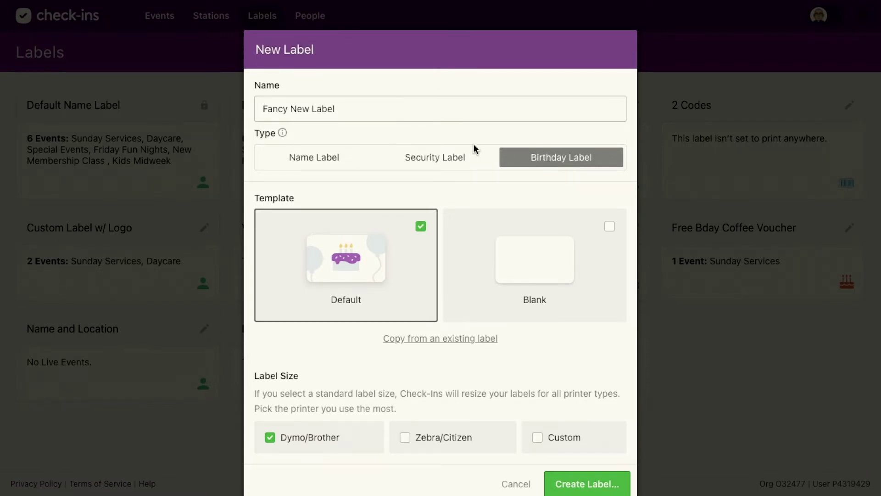
click(456, 159)
click(316, 166)
click(401, 161)
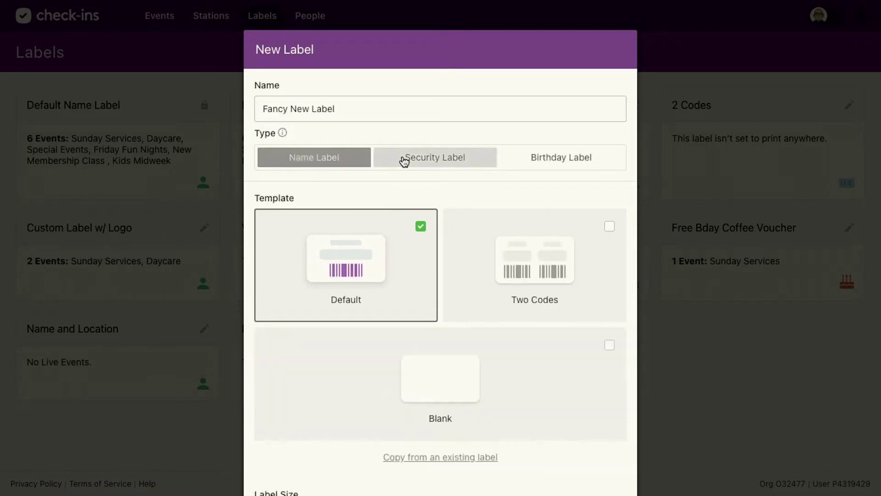
click(293, 158)
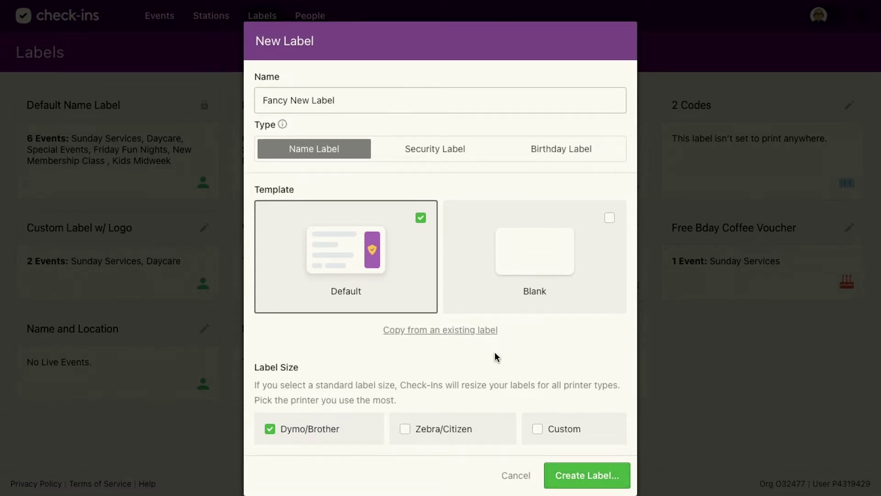
click(574, 475)
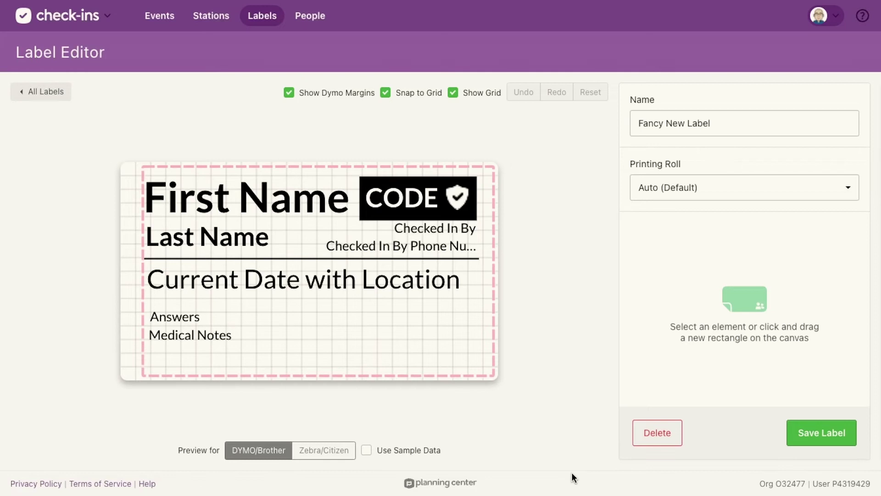
Add an image block in the label's bottom-right corner holding the church logo image.png.
drag(475, 360, 418, 333)
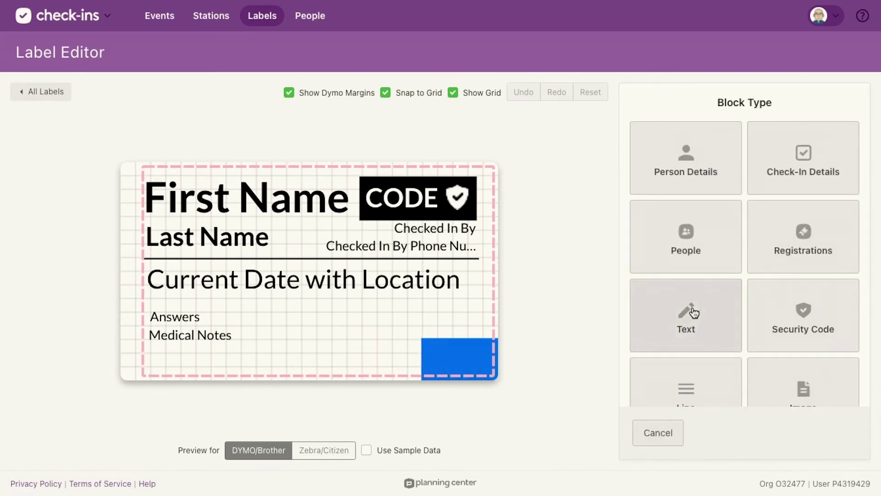
scroll(701, 328, down, 3)
click(816, 294)
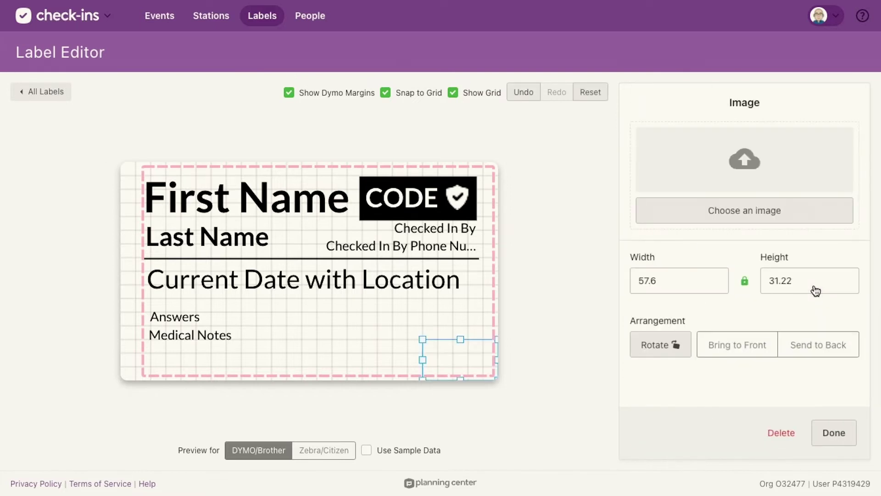
click(780, 212)
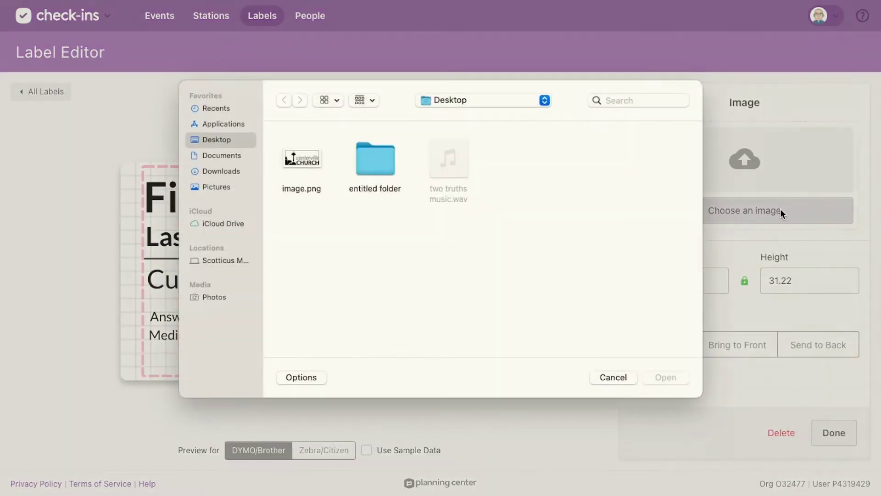
click(299, 172)
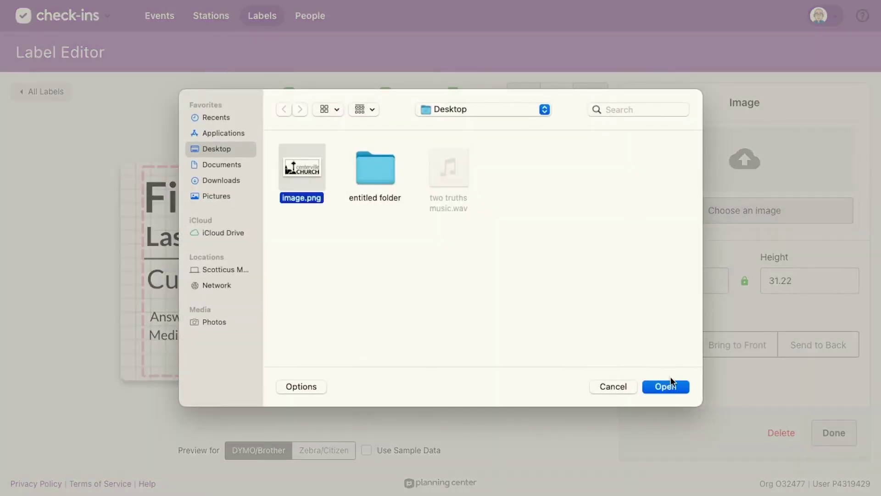
click(671, 389)
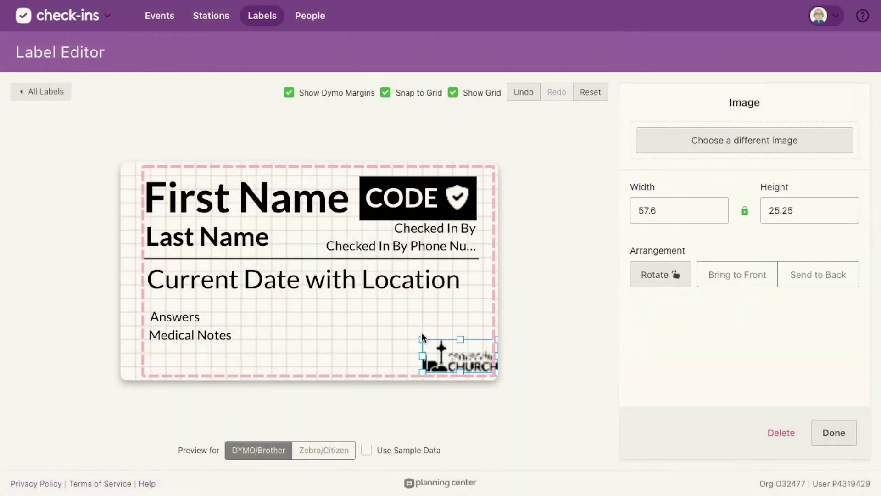
Resize and position the church logo so it sits smaller in the bottom-right corner.
drag(422, 338, 322, 303)
mouse_move(415, 334)
mouse_down()
mouse_move(431, 335)
mouse_move(423, 347)
mouse_up()
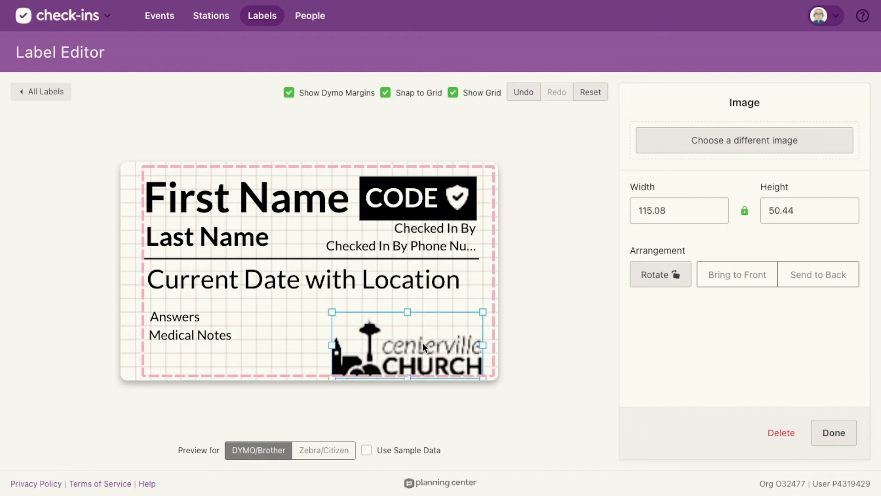
key(Up)
key(Right)
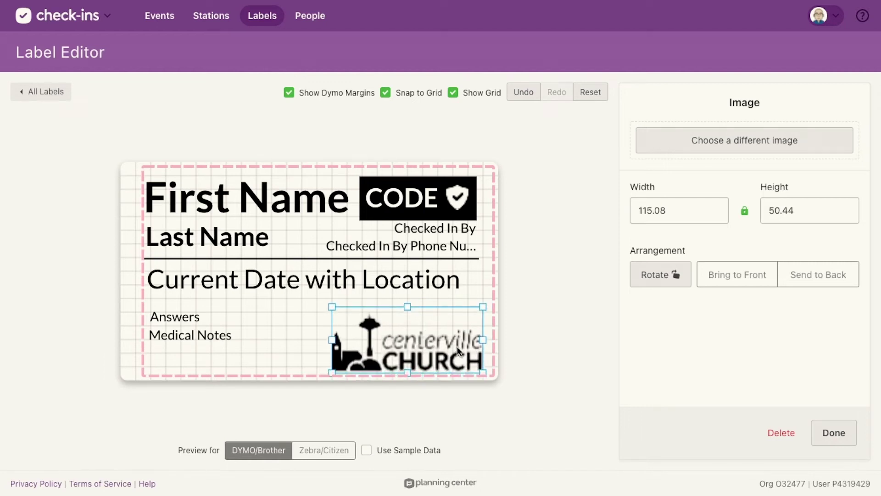
click(549, 367)
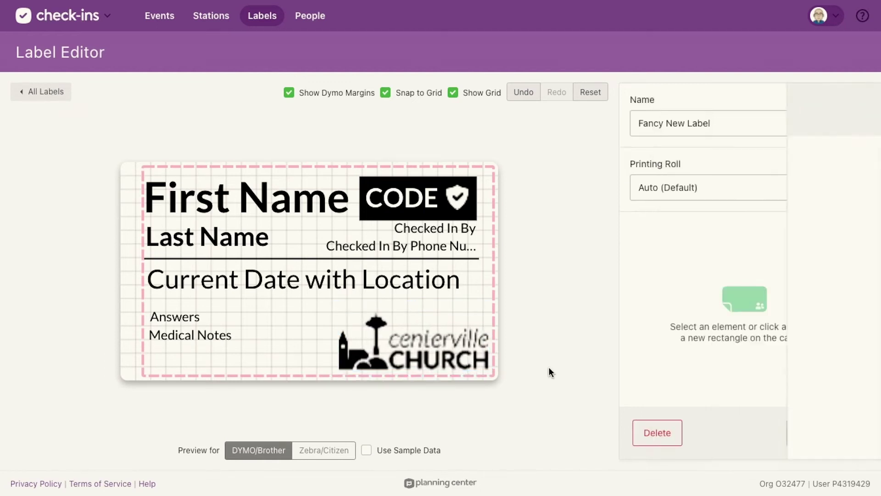
click(423, 356)
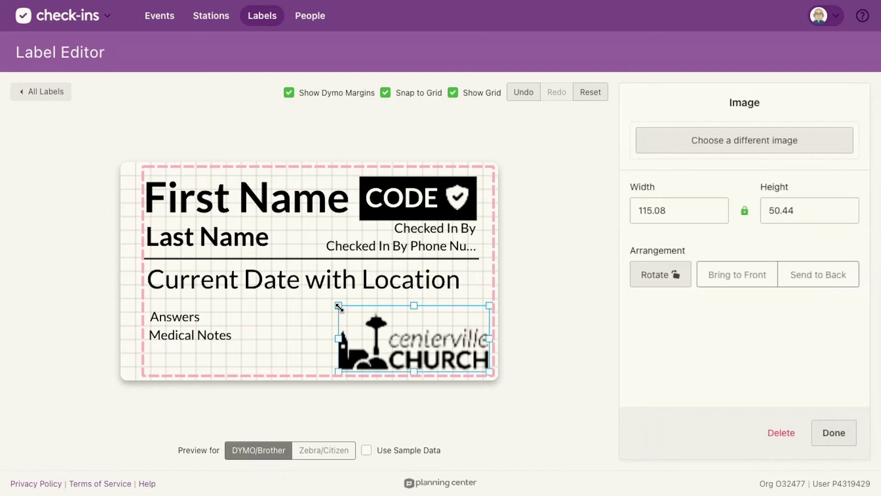
drag(339, 305, 353, 315)
click(588, 363)
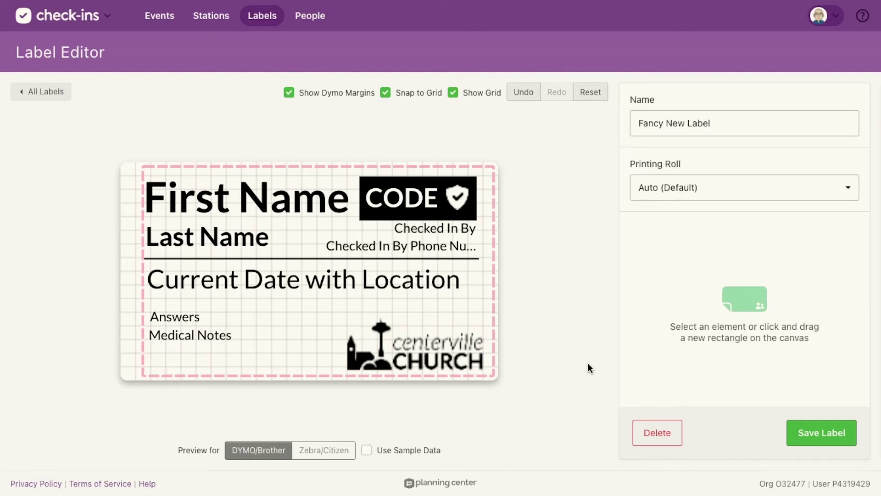
Make the Medical Notes field print white on black with Invert Color.
click(252, 193)
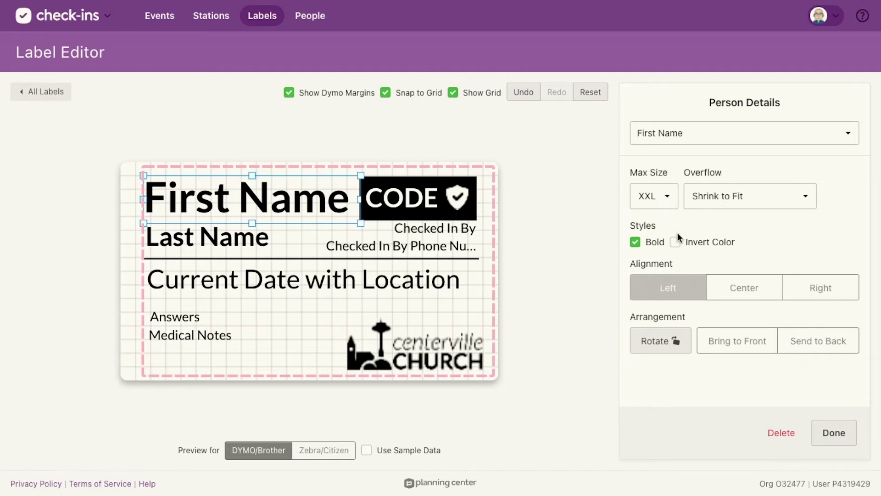
click(213, 334)
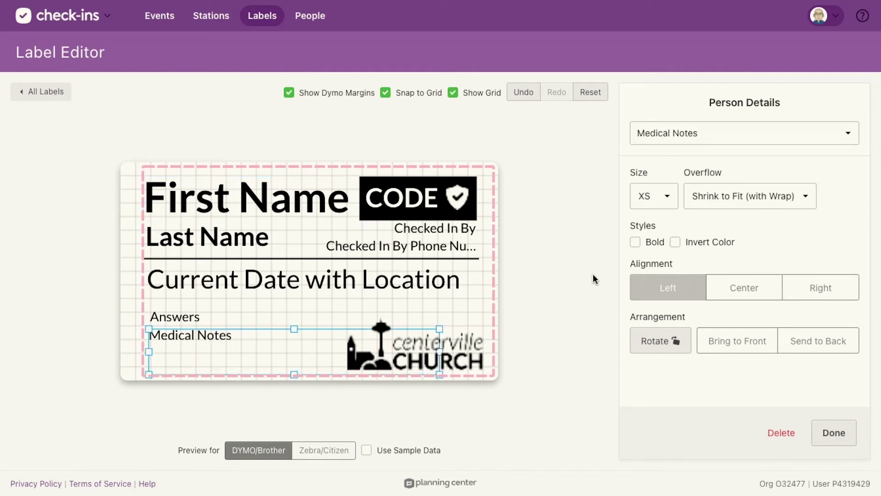
click(676, 243)
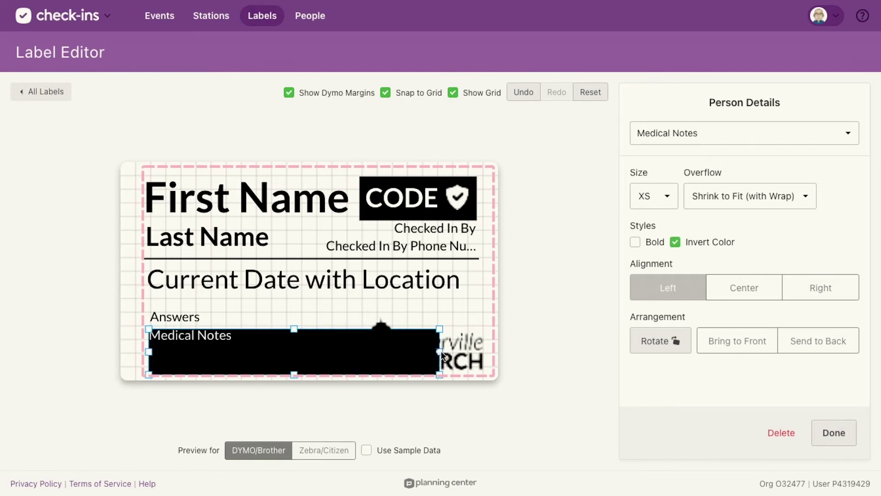
Shorten the Medical Notes box so the logo at the label's right edge shows.
drag(441, 350, 423, 356)
click(312, 351)
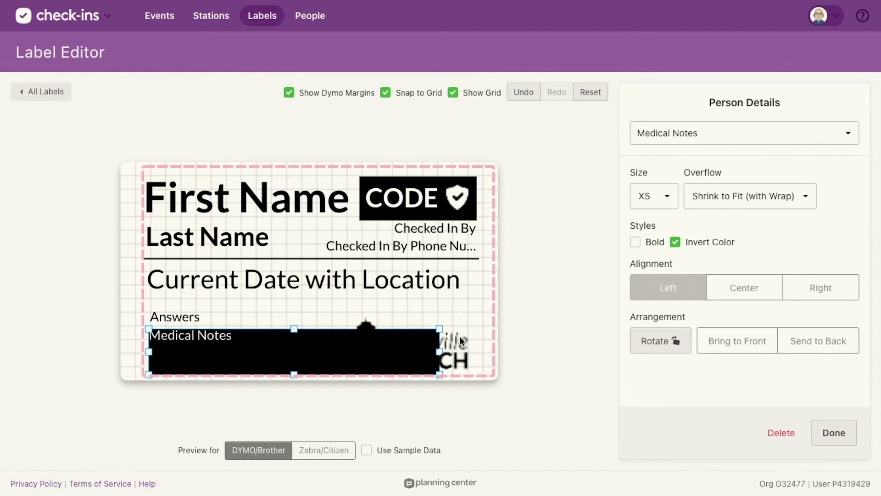
drag(366, 337, 515, 329)
click(353, 350)
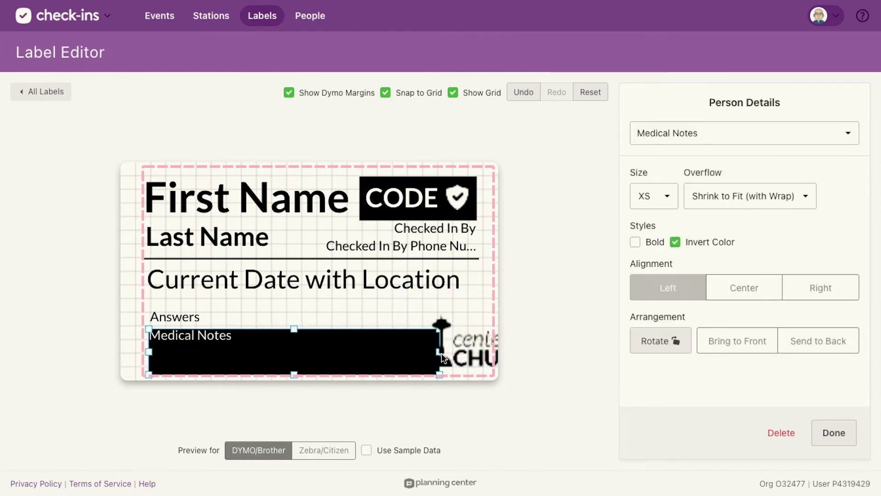
drag(438, 375, 369, 376)
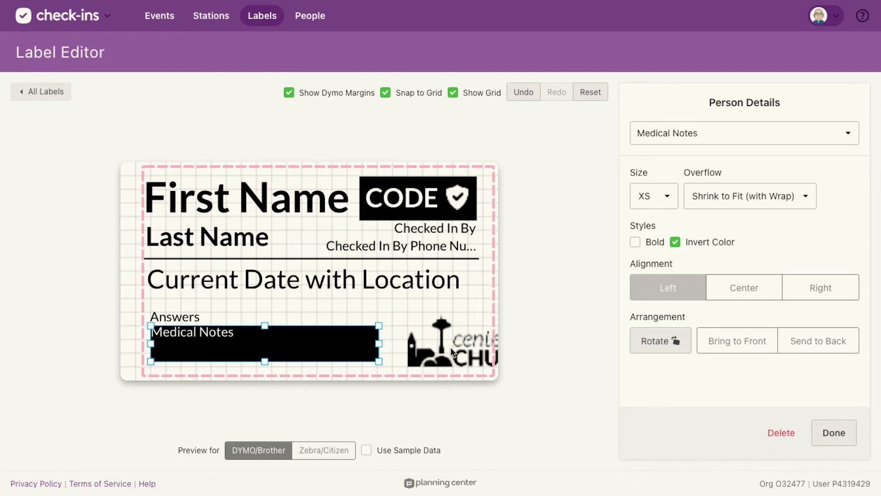
Move the church logo beside Medical Notes and shrink it to 80.7 × 35.37.
drag(450, 347, 398, 348)
drag(346, 308, 379, 323)
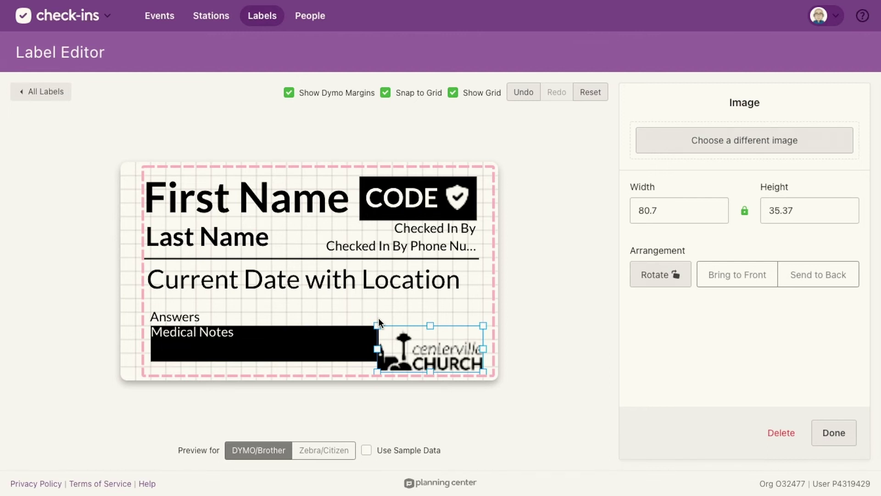
click(282, 207)
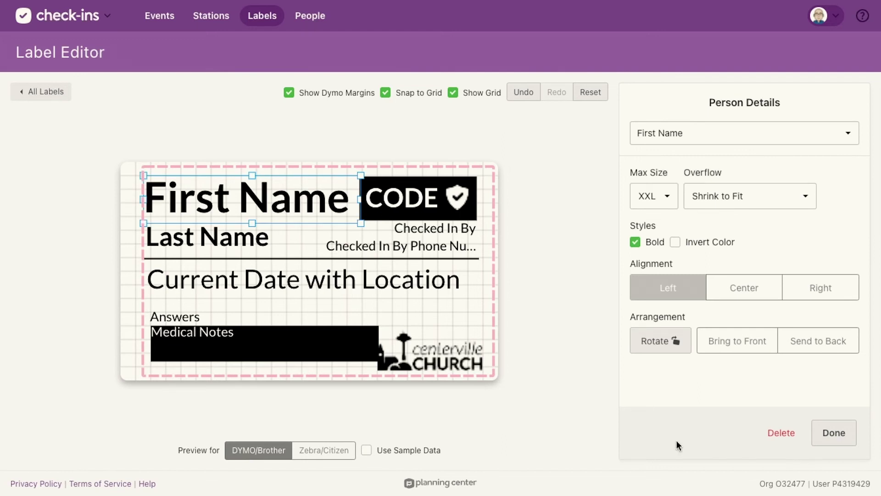
Rotate First Name vertical on the left edge; shift Last Name, Current Date, Answers, Medical Notes right.
click(663, 344)
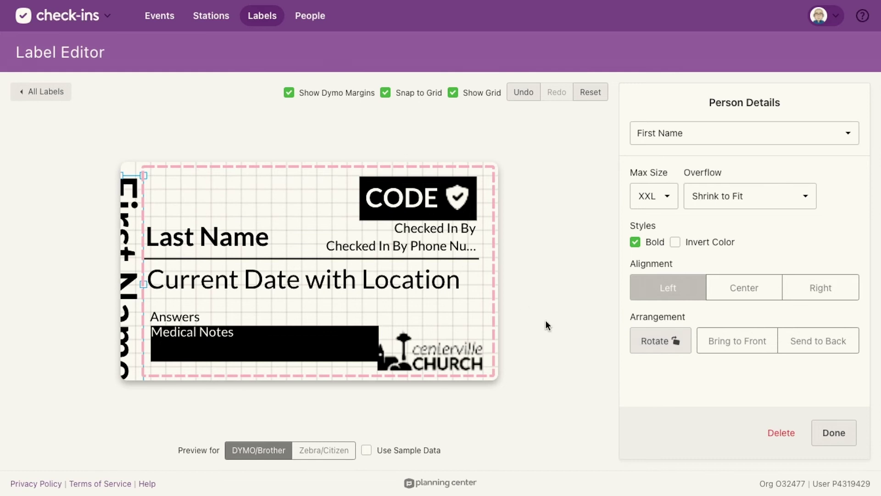
click(658, 344)
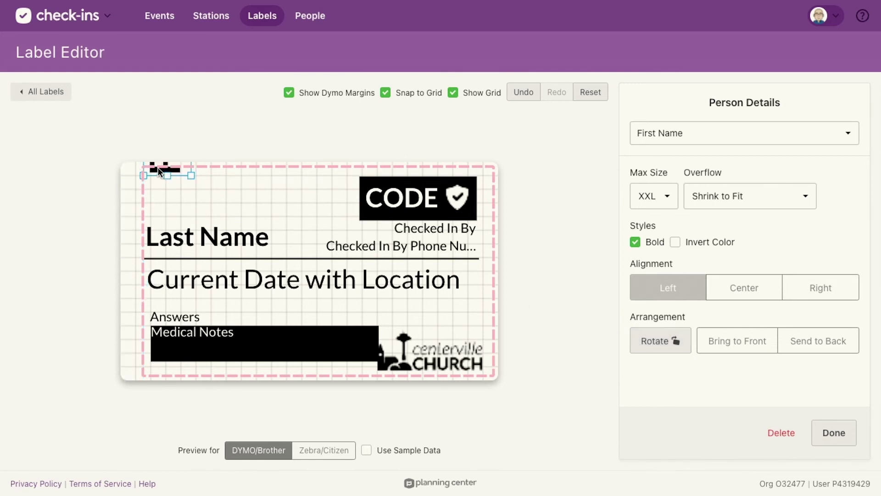
drag(220, 239, 258, 219)
drag(202, 286, 240, 278)
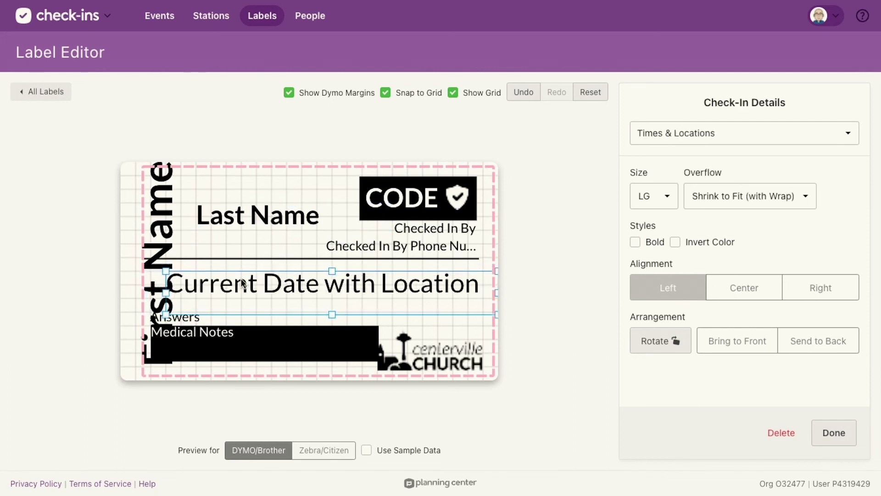
drag(214, 345, 259, 345)
drag(175, 320, 221, 281)
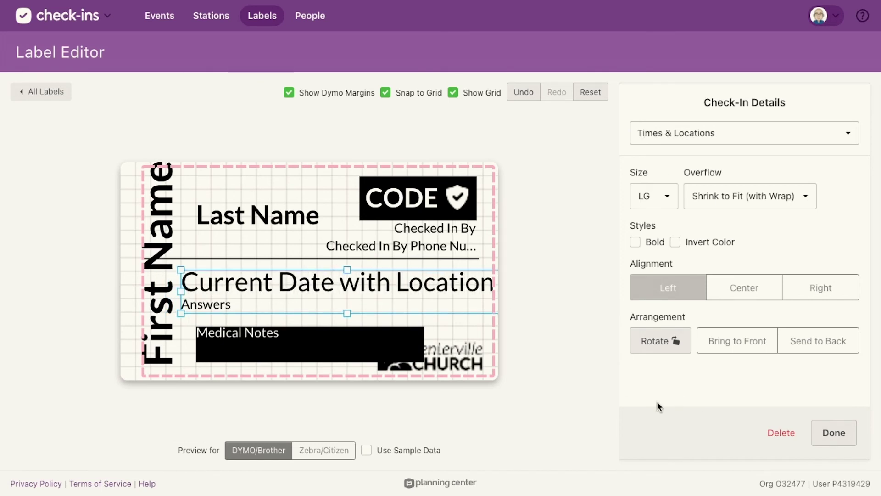
click(491, 403)
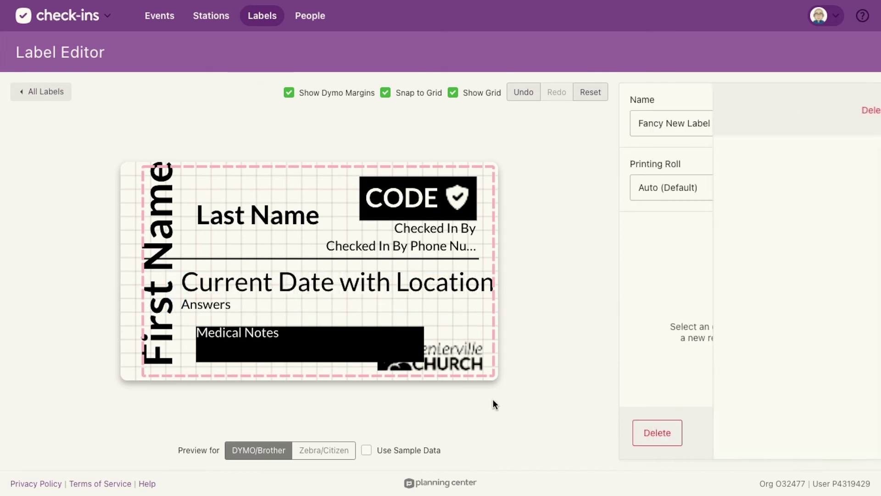
click(489, 308)
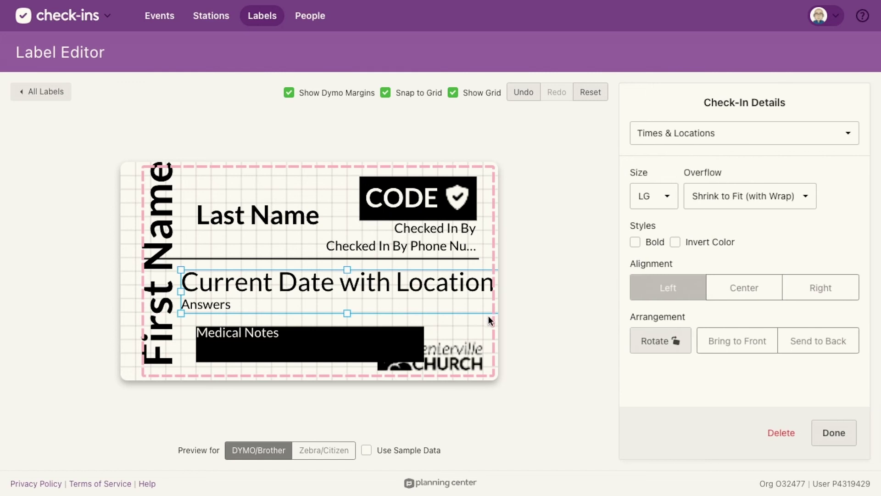
Mark out a new block at the right edge above the church logo and browse the block types.
click(488, 317)
drag(488, 317, 441, 324)
scroll(731, 303, up, 3)
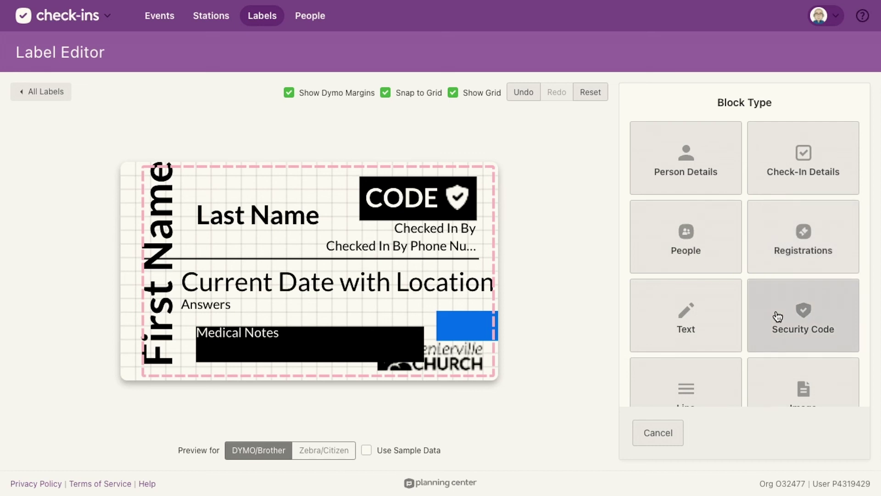
scroll(778, 310, down, 3)
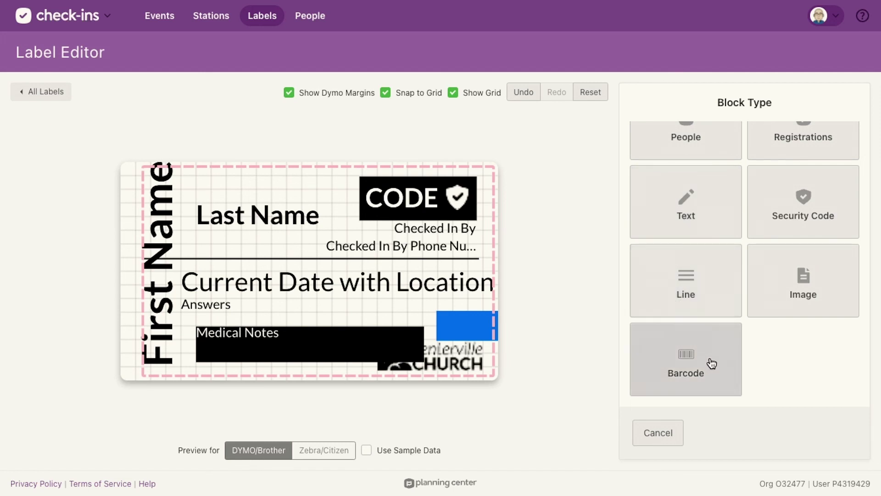
scroll(715, 275, up, 3)
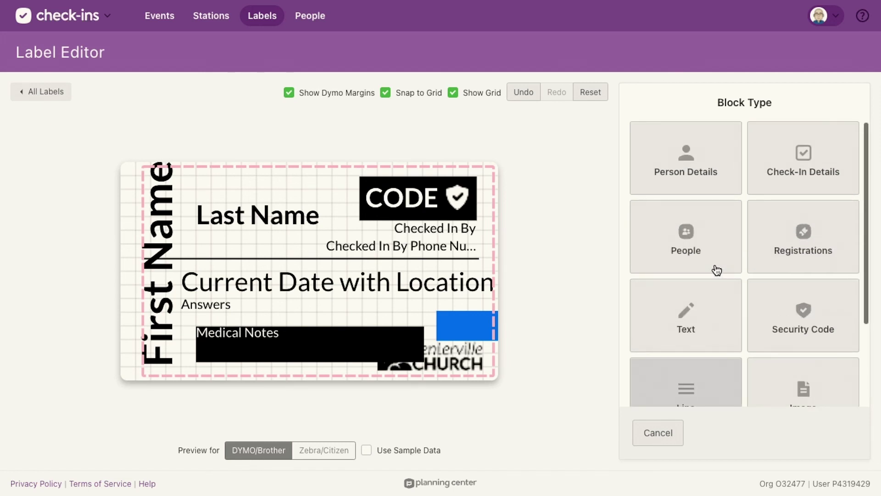